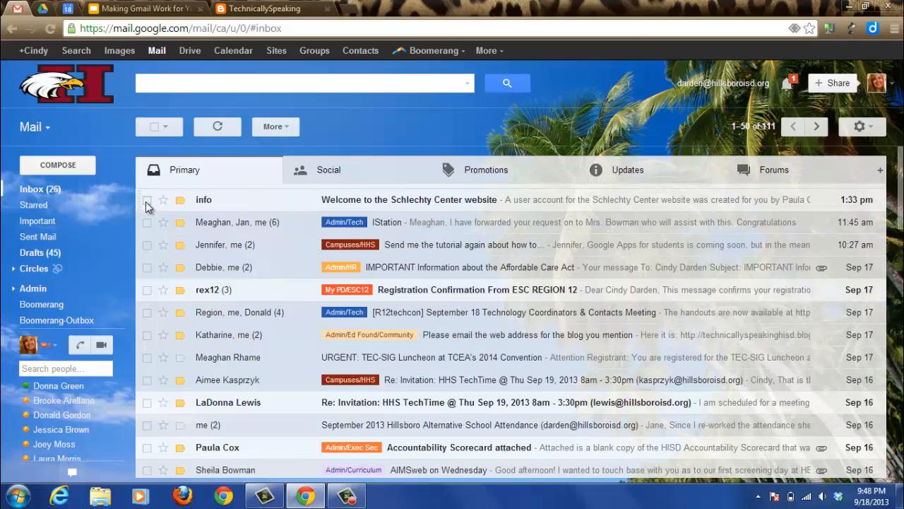
Step: Create a new label named Professional Development and apply it to the "Welcome to the Schlechty Center website" message
click(147, 201)
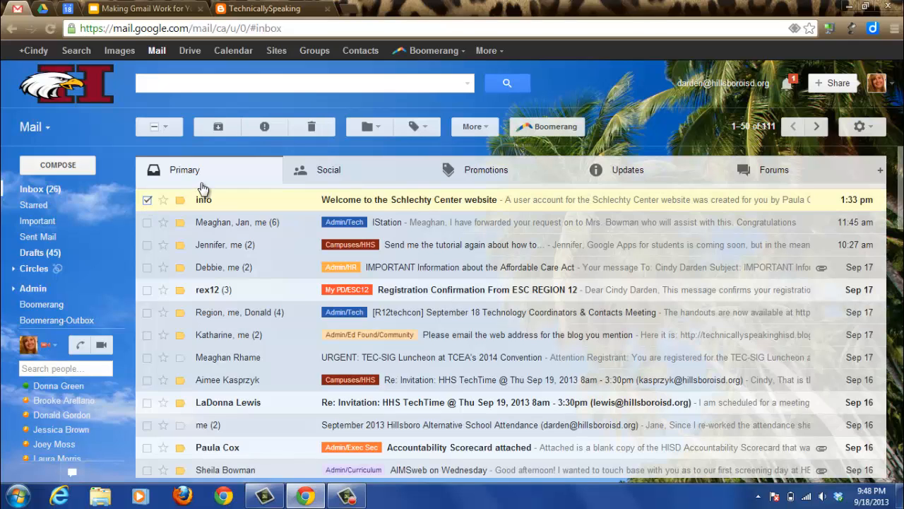
click(419, 128)
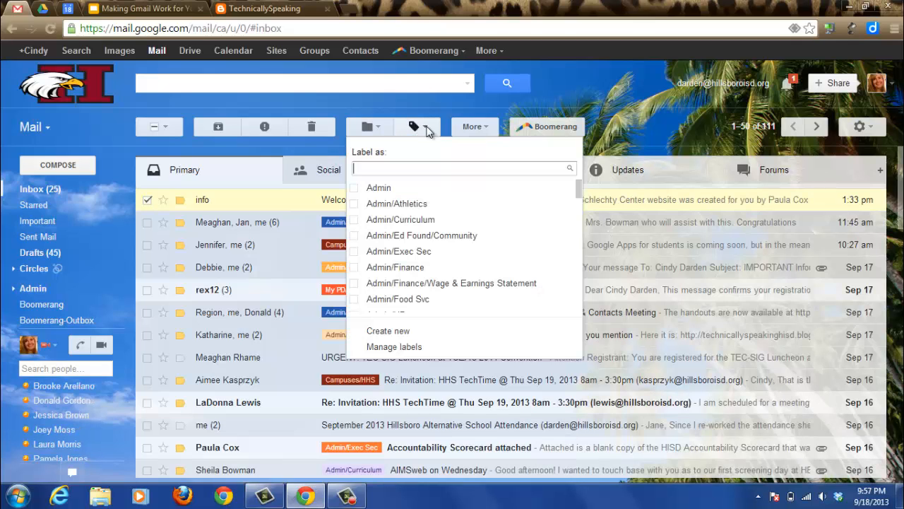
click(385, 331)
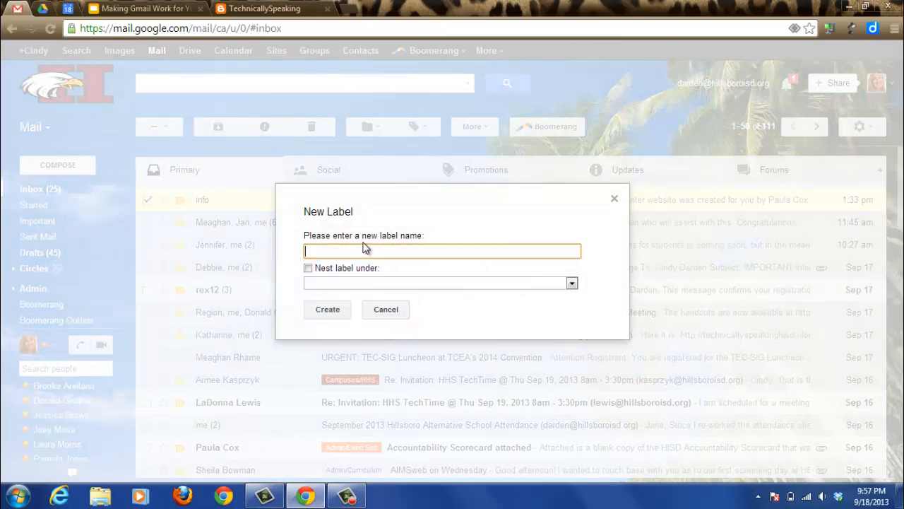
text(Professional Development)
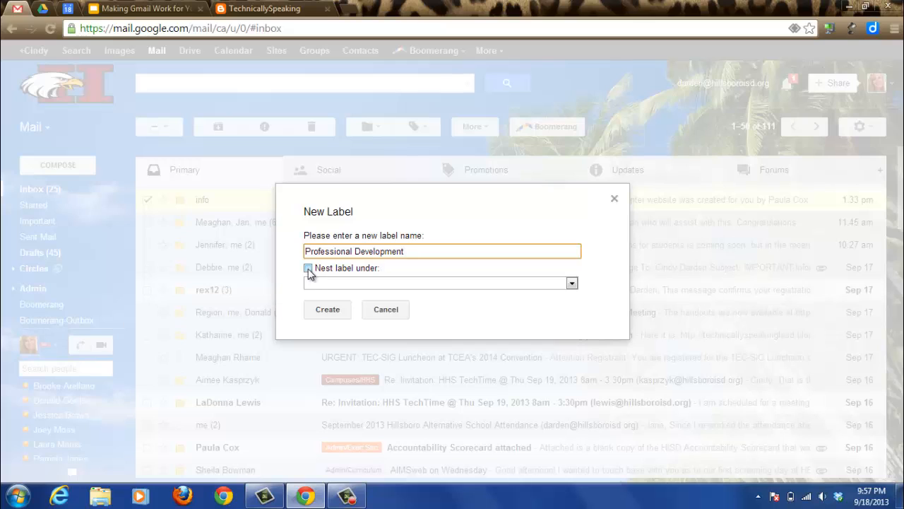
click(323, 311)
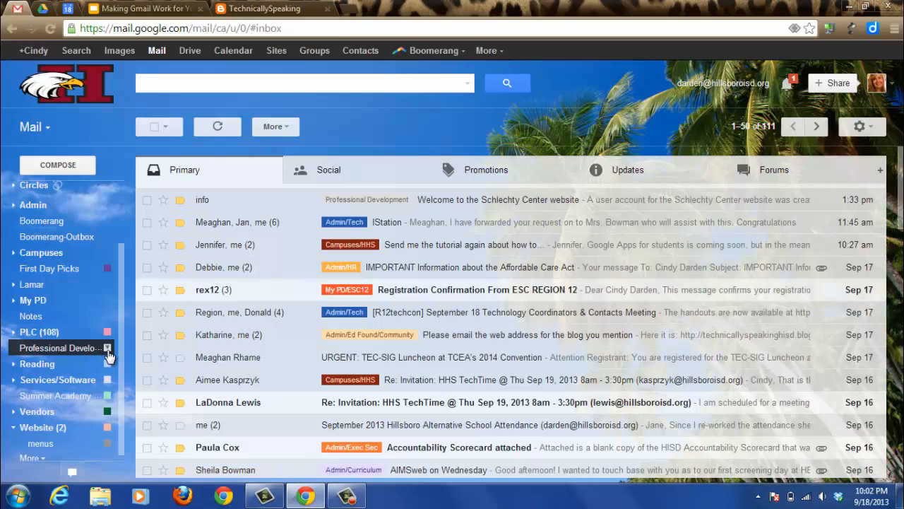
Step: Set the color of the Professional Development label to blue with white text
click(107, 349)
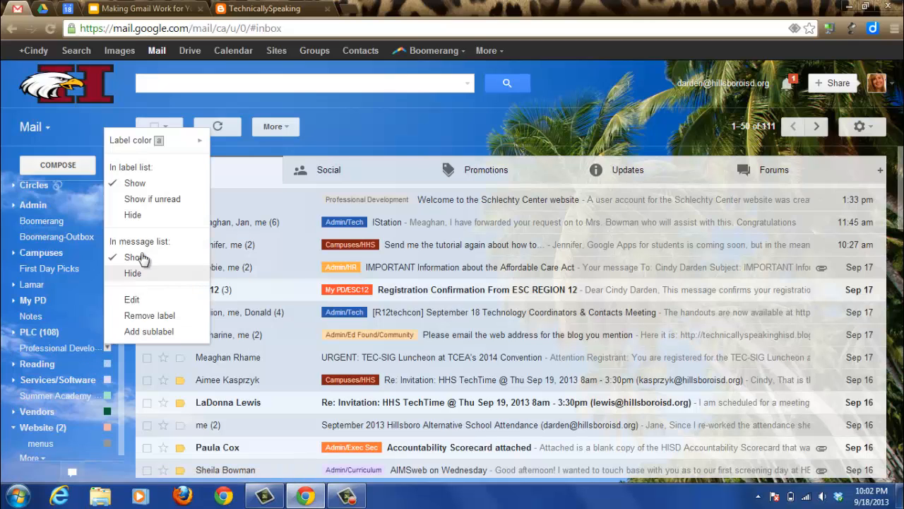
mouse_move(191, 146)
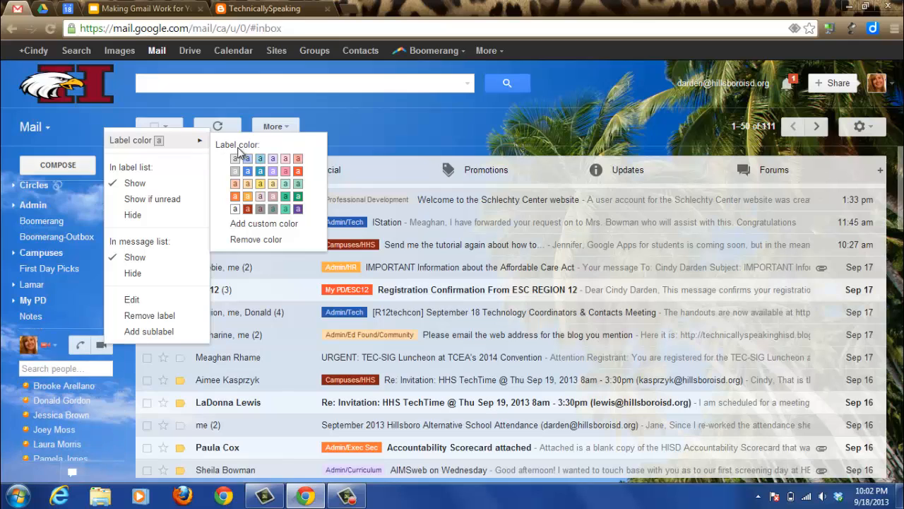
click(248, 174)
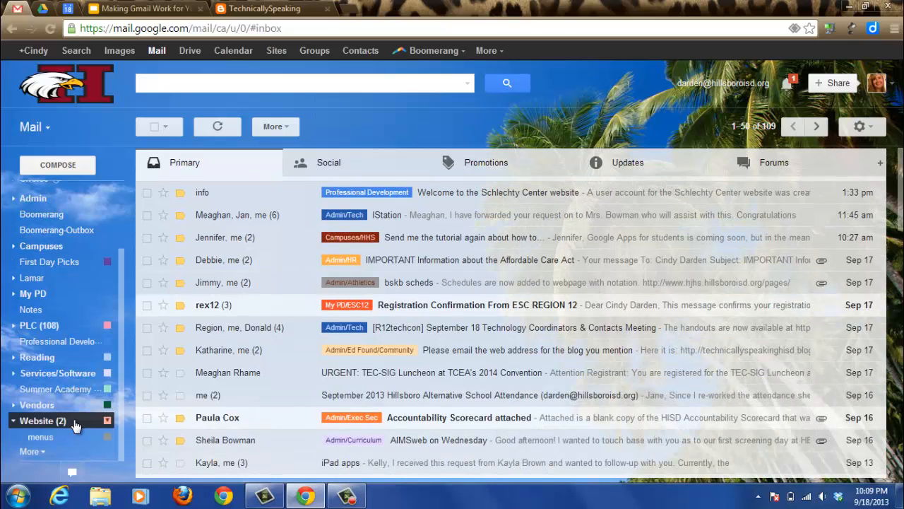
Step: Apply the Website label to the "bskb scheds" message
drag(76, 426, 288, 283)
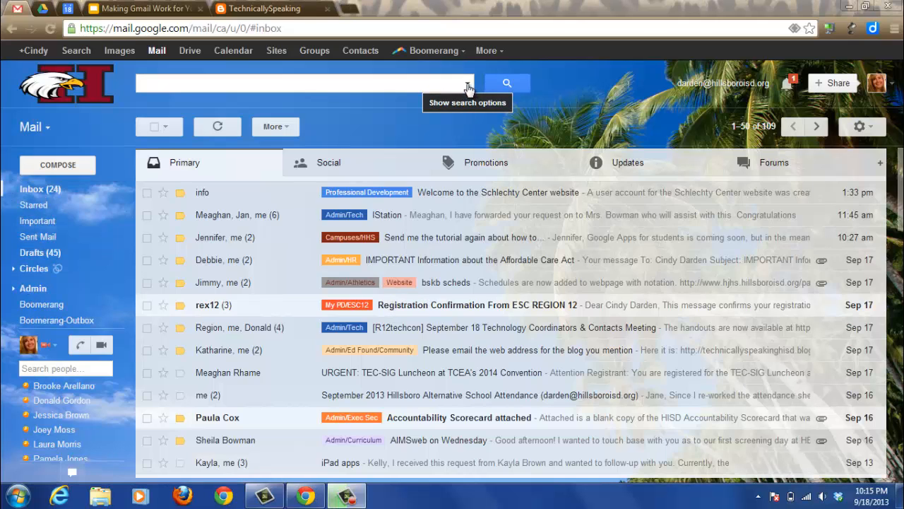
Step: Open the advanced search options and look through the mail folders, categories and labels available as search scope
click(467, 86)
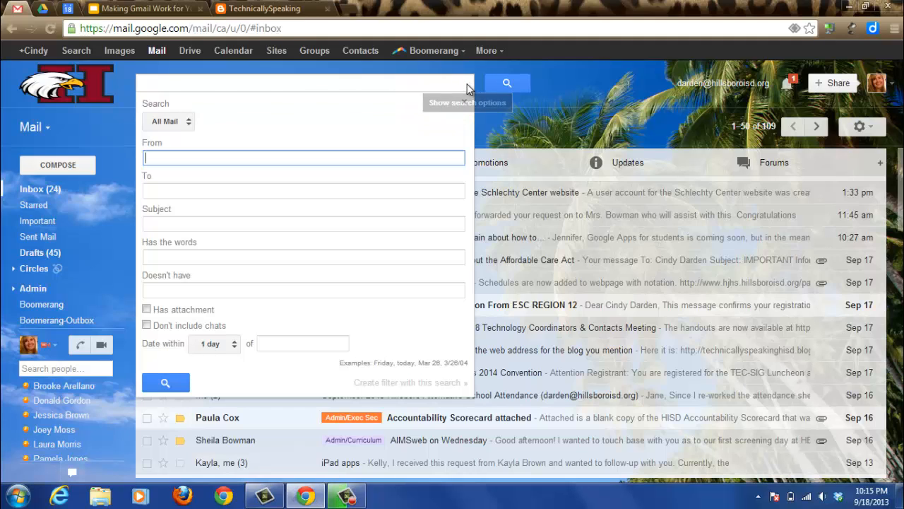
click(184, 125)
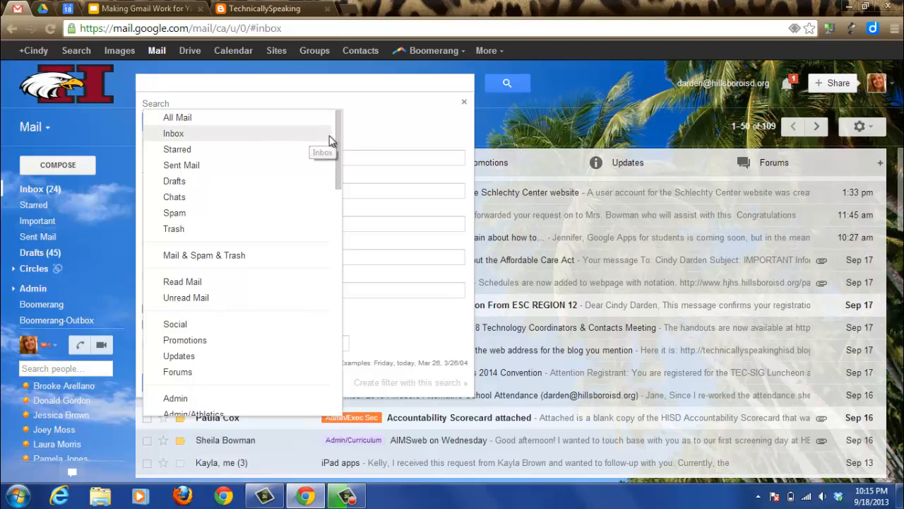
scroll(342, 160, down, 1)
drag(342, 160, 339, 216)
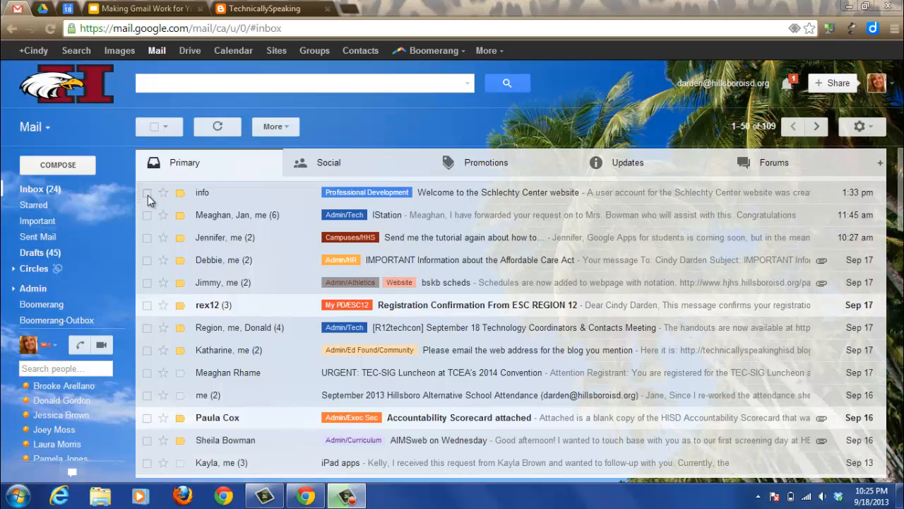
Step: Start a filter based on the "Welcome to the Schlechty Center website" message, using its sender as the criterion
click(147, 193)
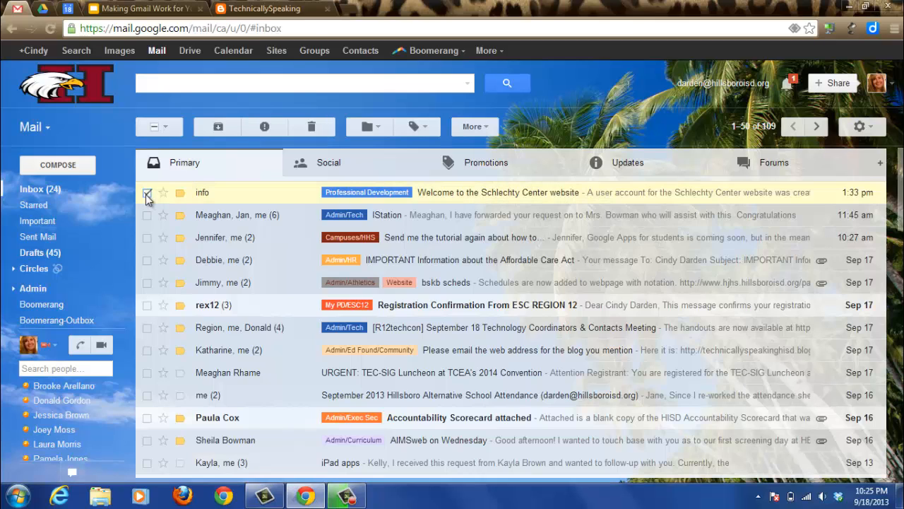
click(486, 128)
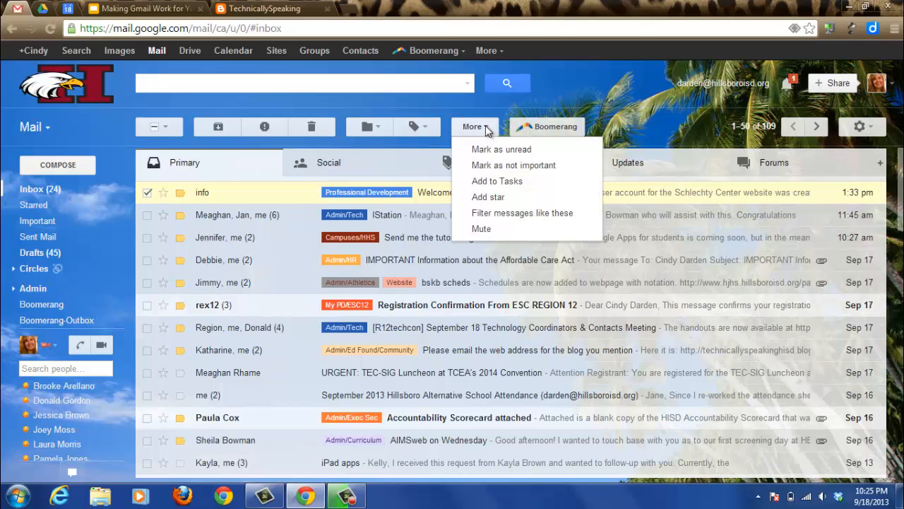
click(504, 213)
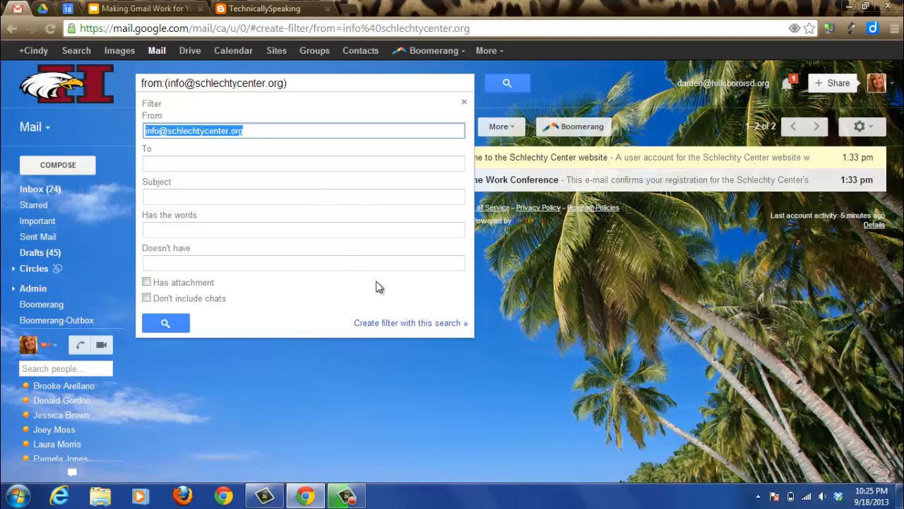
click(390, 325)
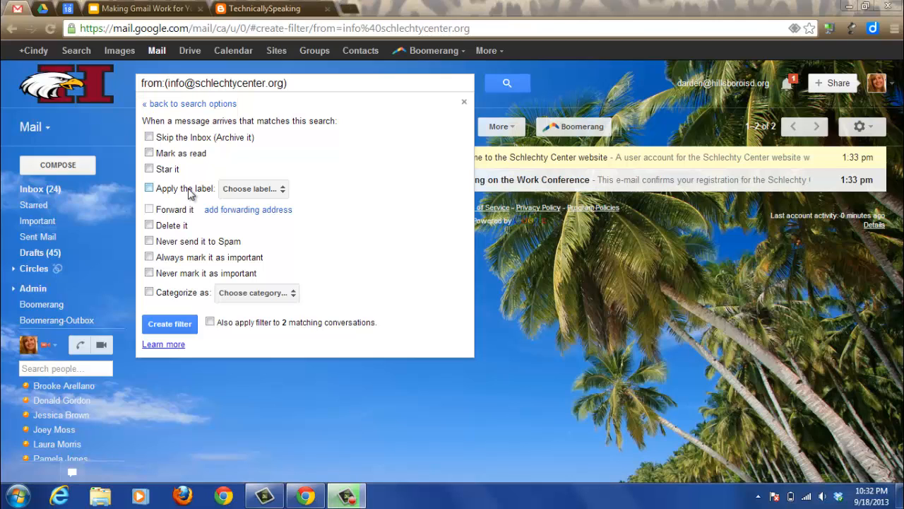
Step: Create the filter so it applies the Professional Development label, including to existing matching conversations
click(149, 188)
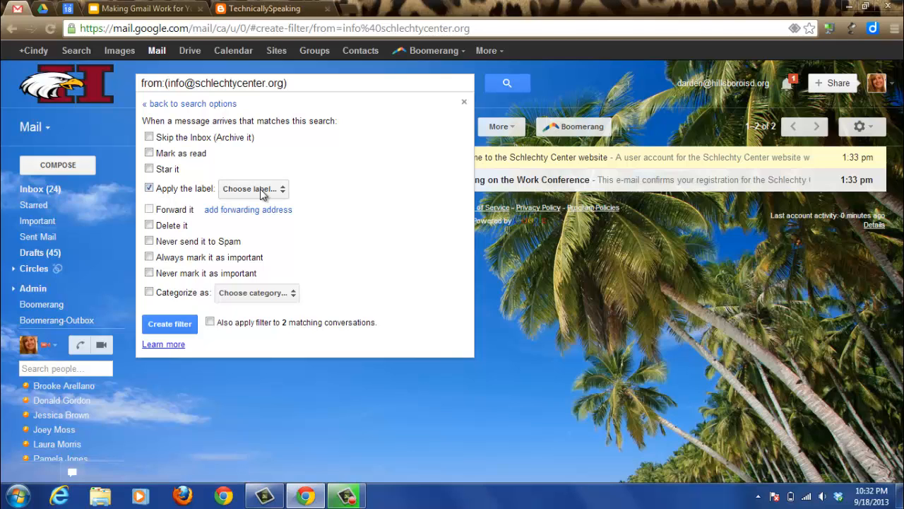
click(284, 198)
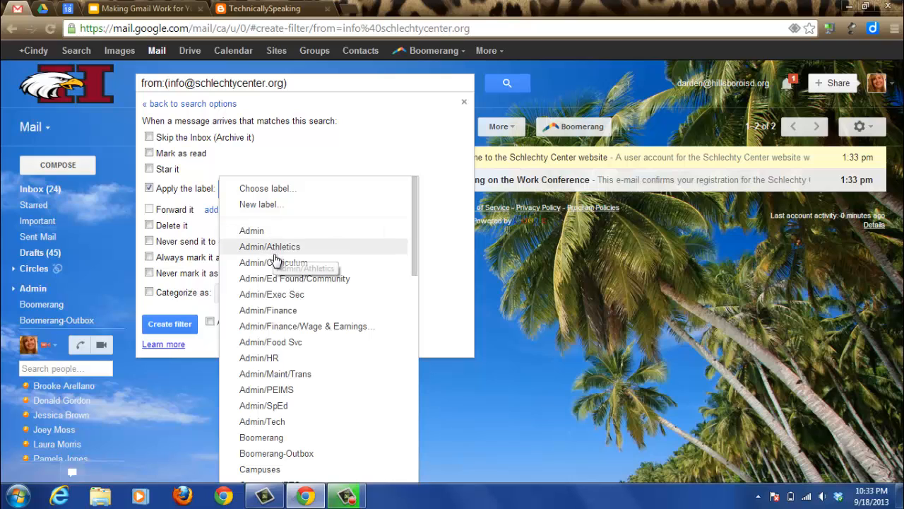
drag(412, 235, 421, 385)
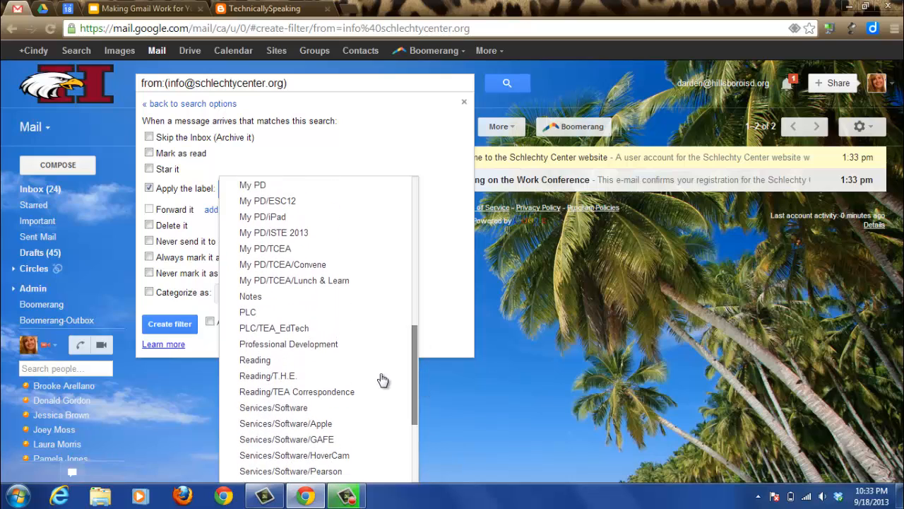
click(316, 345)
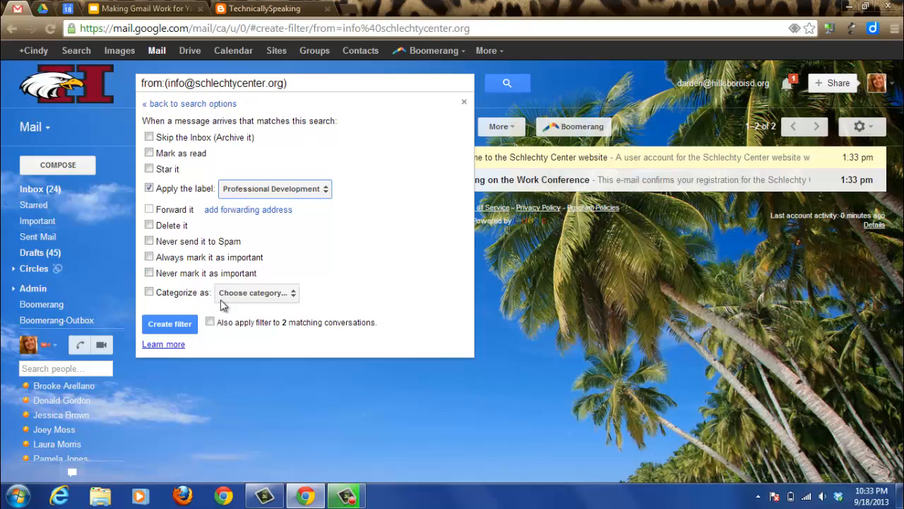
click(210, 322)
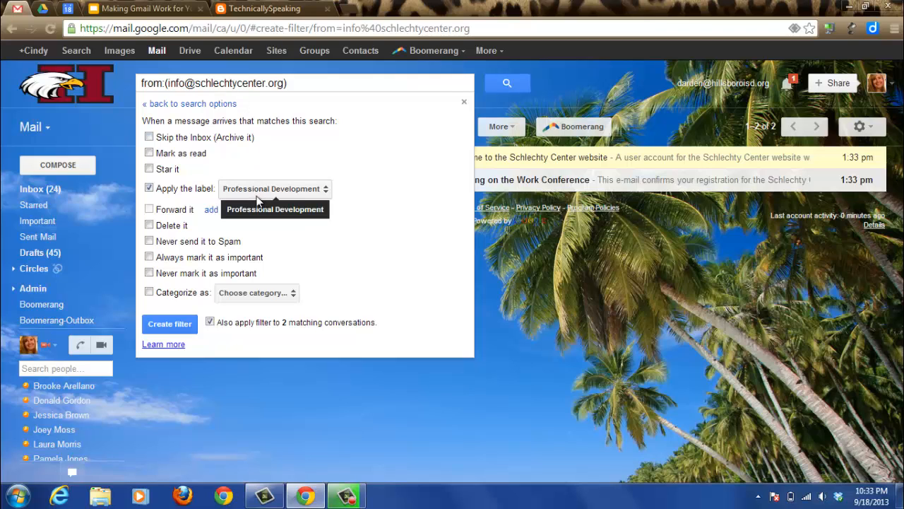
click(177, 324)
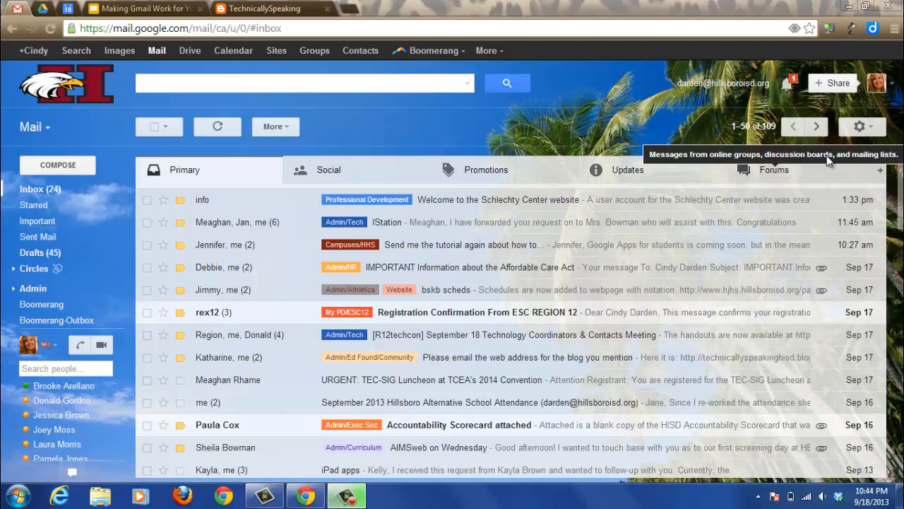
Step: Configure the inbox to disable the Social, Promotions, Updates and Forums tabs and save the selection
click(872, 133)
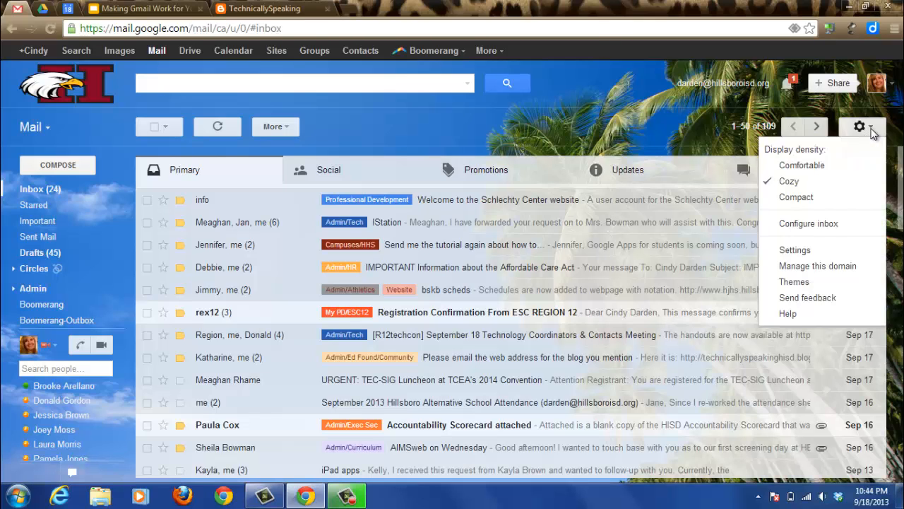
click(807, 223)
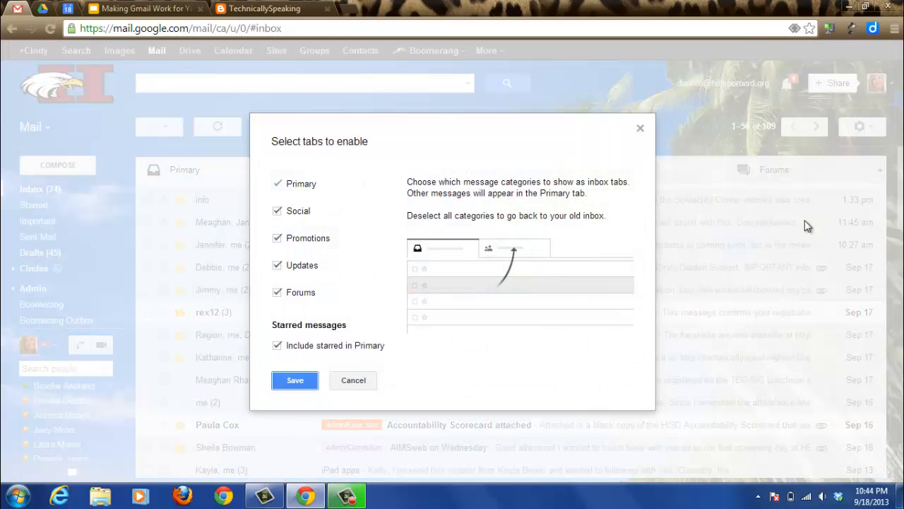
click(277, 211)
click(277, 238)
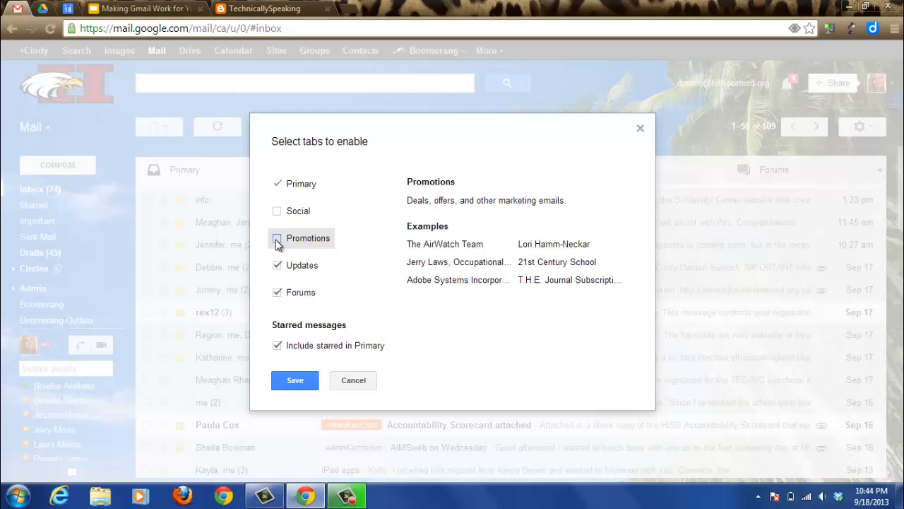
click(278, 265)
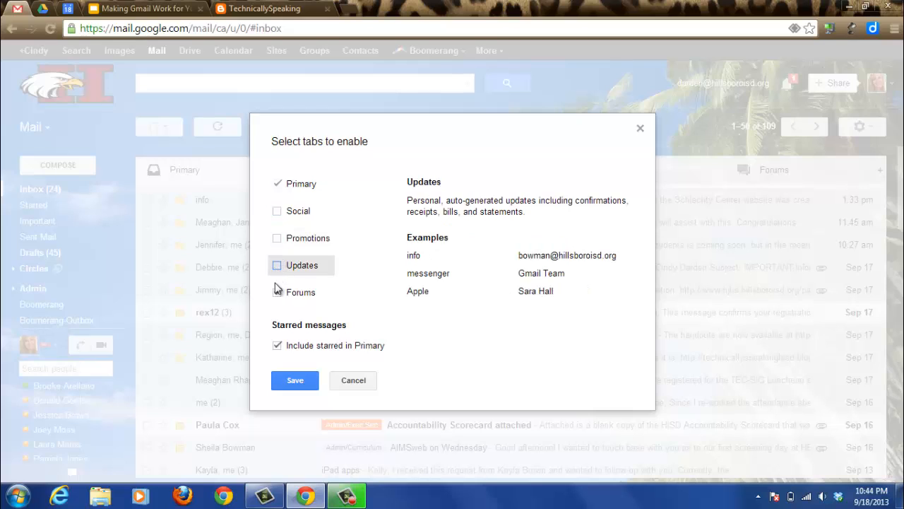
click(278, 293)
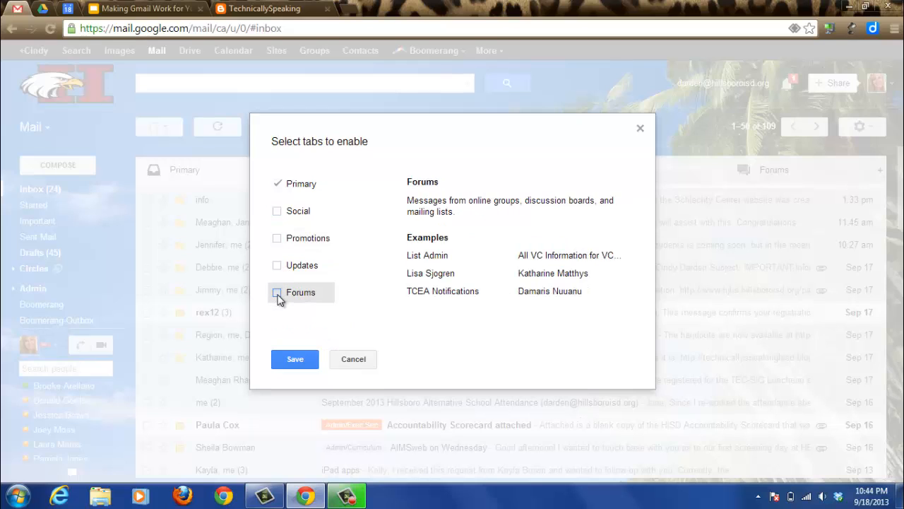
click(295, 359)
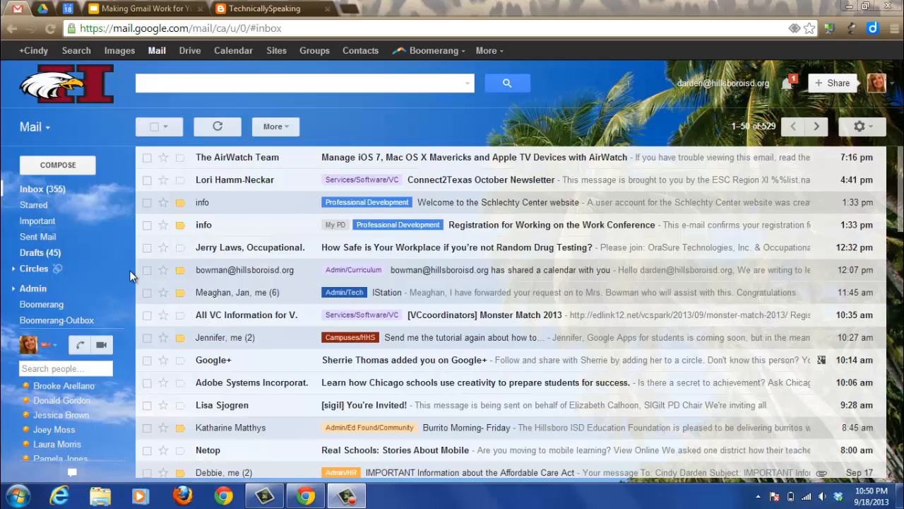
Step: Switch the inbox type to Priority Inbox and look through its Important and unread, Starred and Everything else sections
mouse_move(117, 252)
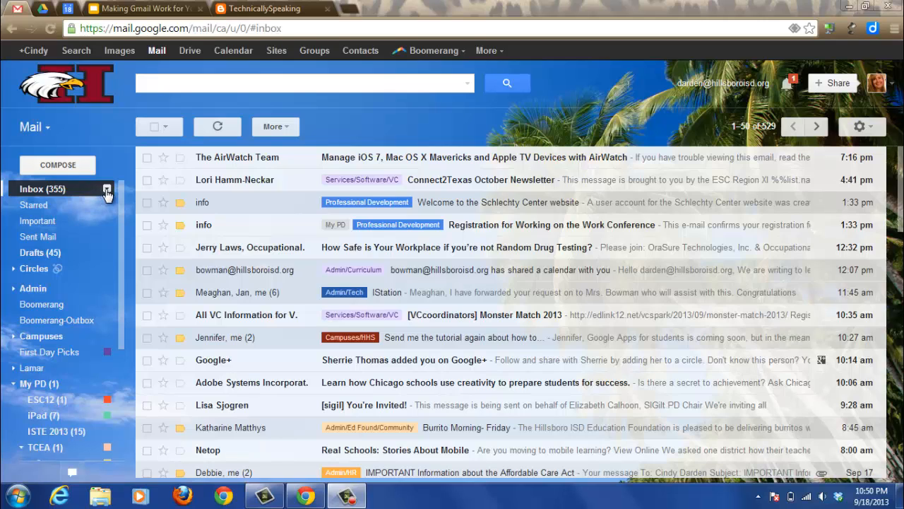
click(106, 190)
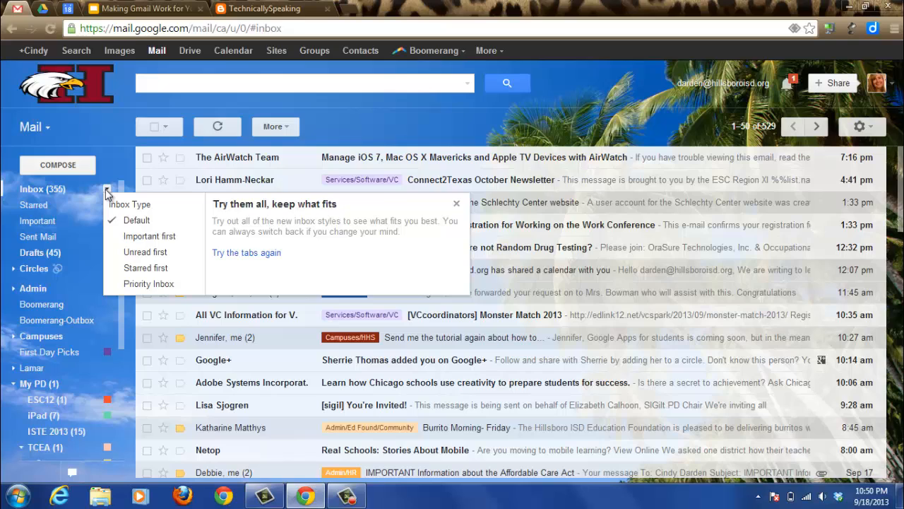
click(131, 285)
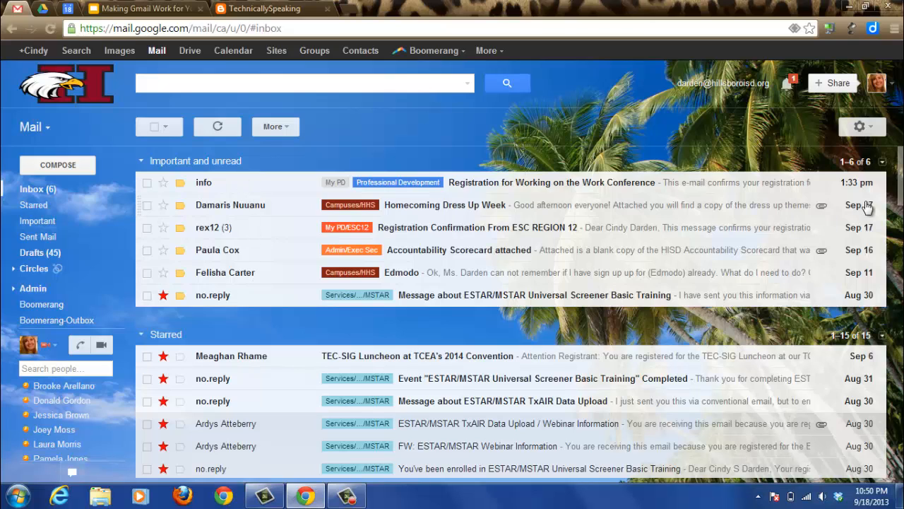
scroll(899, 194, down, 3)
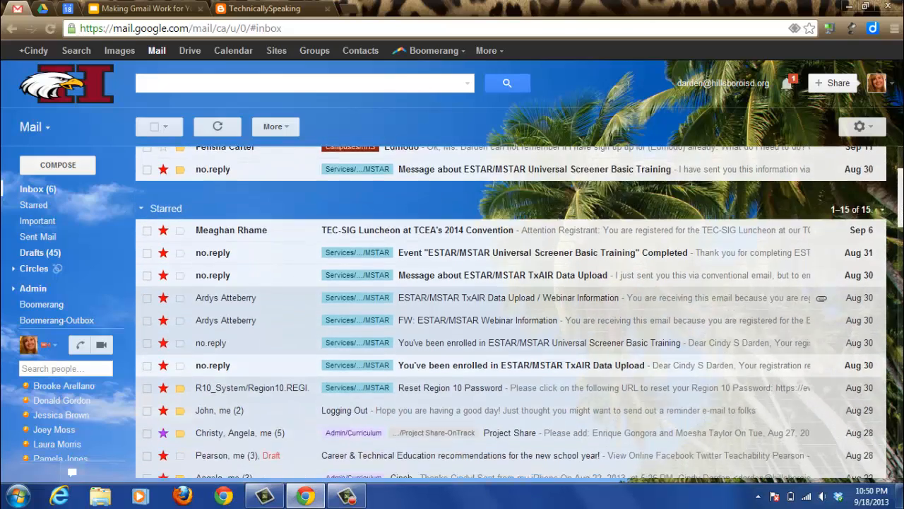
scroll(899, 194, down, 4)
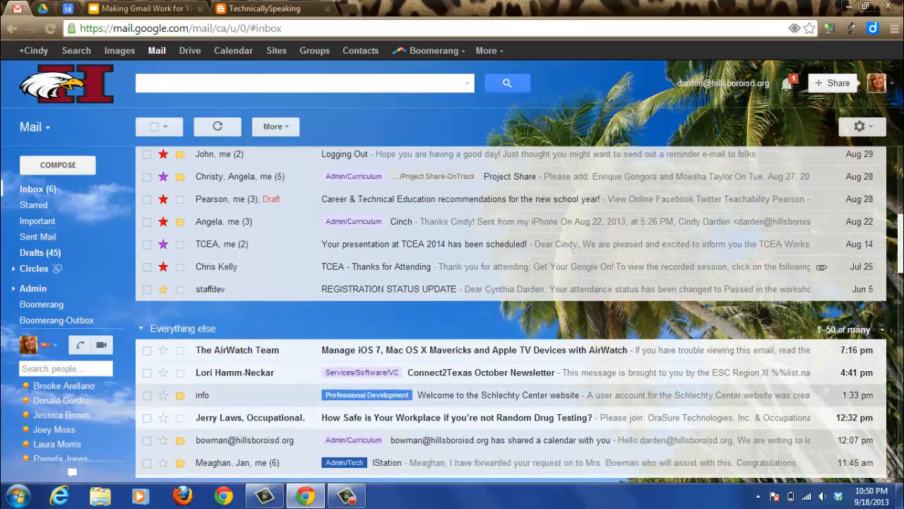
scroll(899, 195, down, 7)
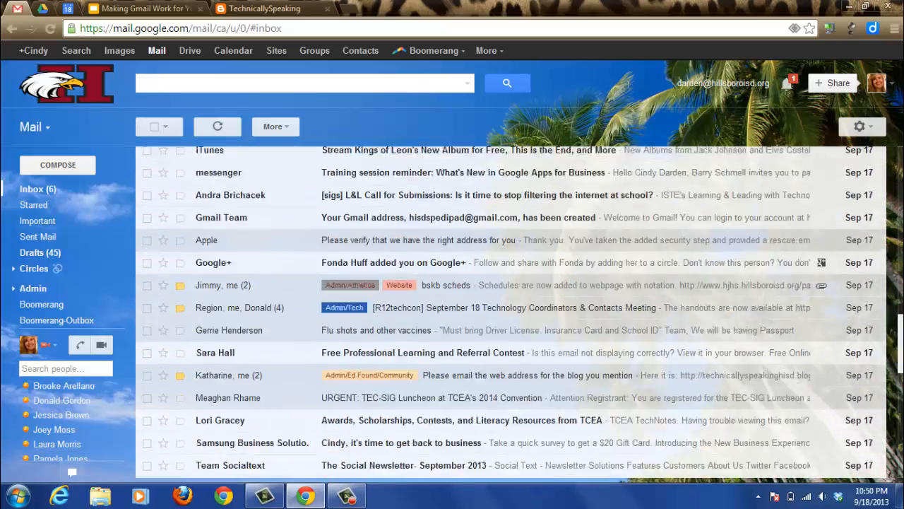
scroll(890, 167, up, 15)
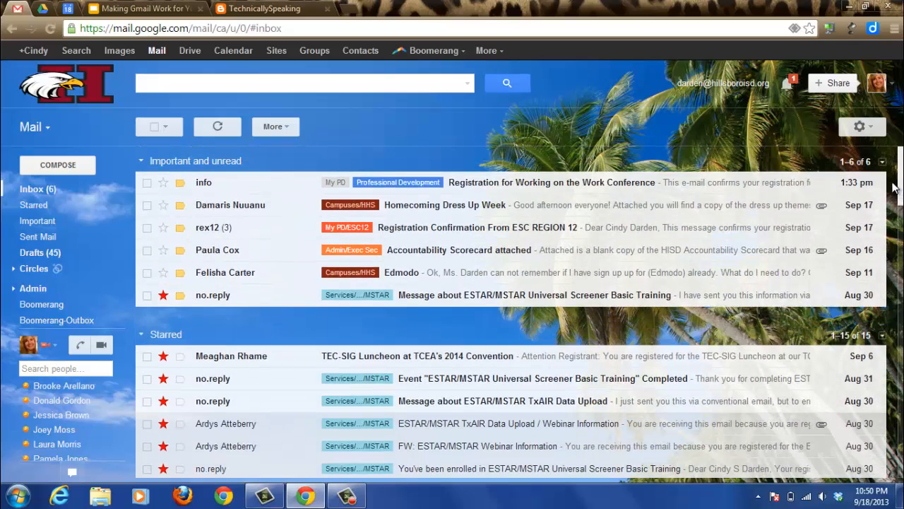